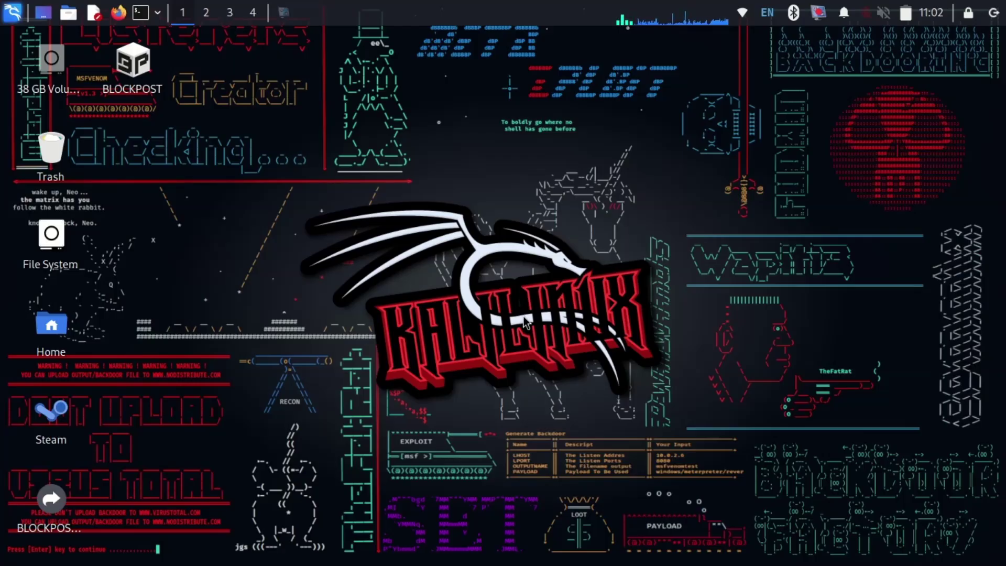
Step: Run whois kali.org in a new terminal, showing registrar Gandi SAS, then clear the screen
{"action": "left_click", "coordinate": [140, 15]}
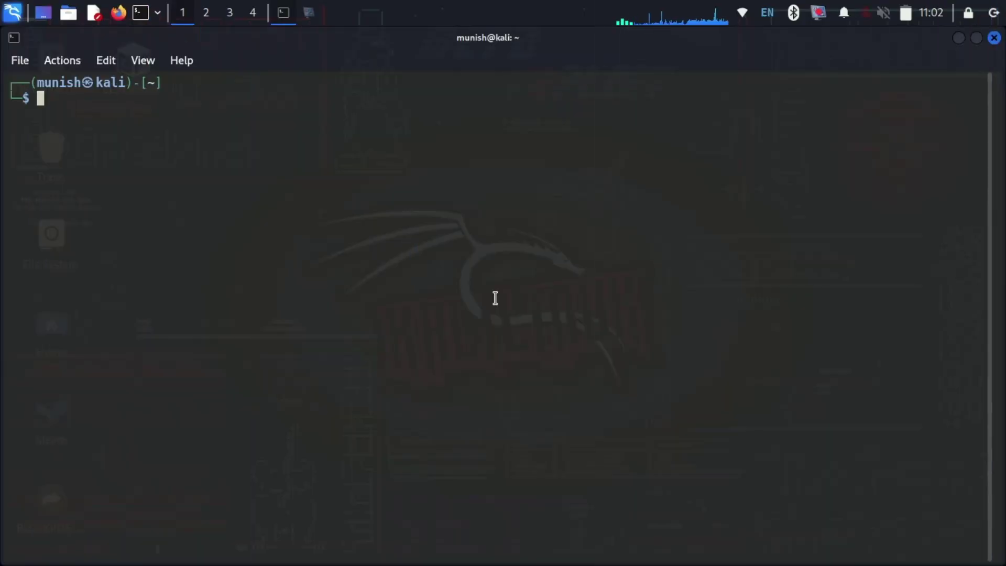
{"action": "type", "text": "w"}
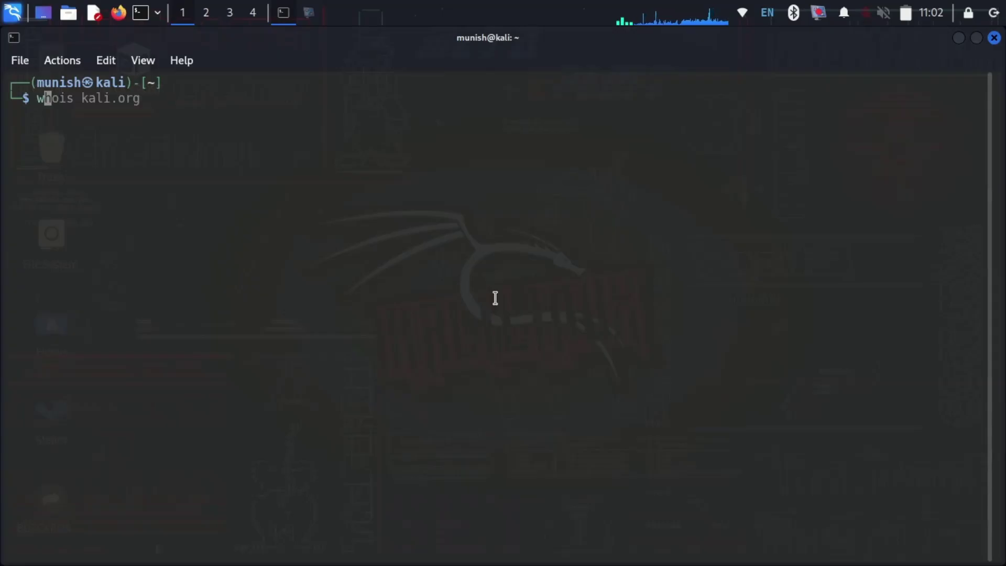
{"action": "type", "text": "hois"}
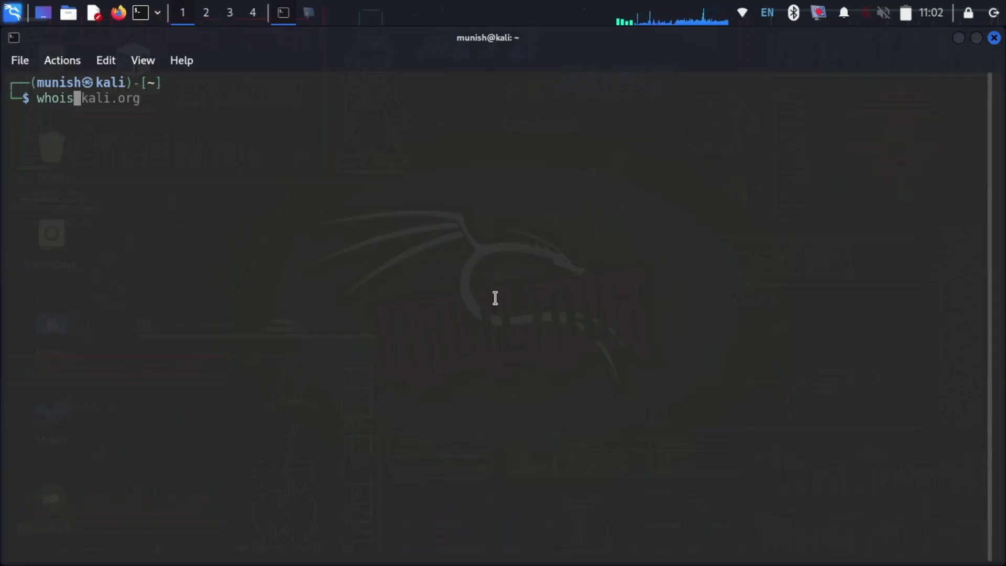
{"action": "type", "text": " kali"}
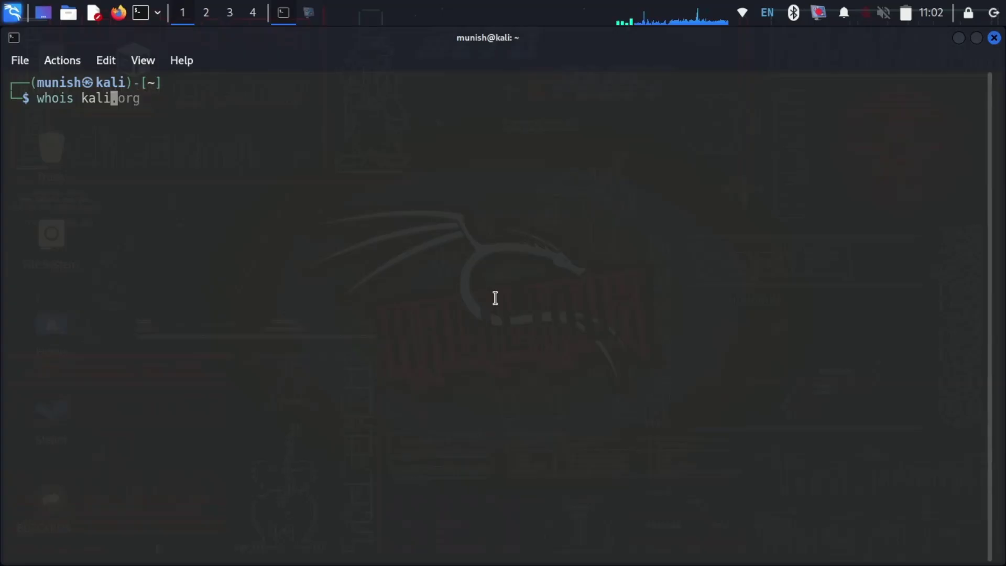
{"action": "type", "text": ".org"}
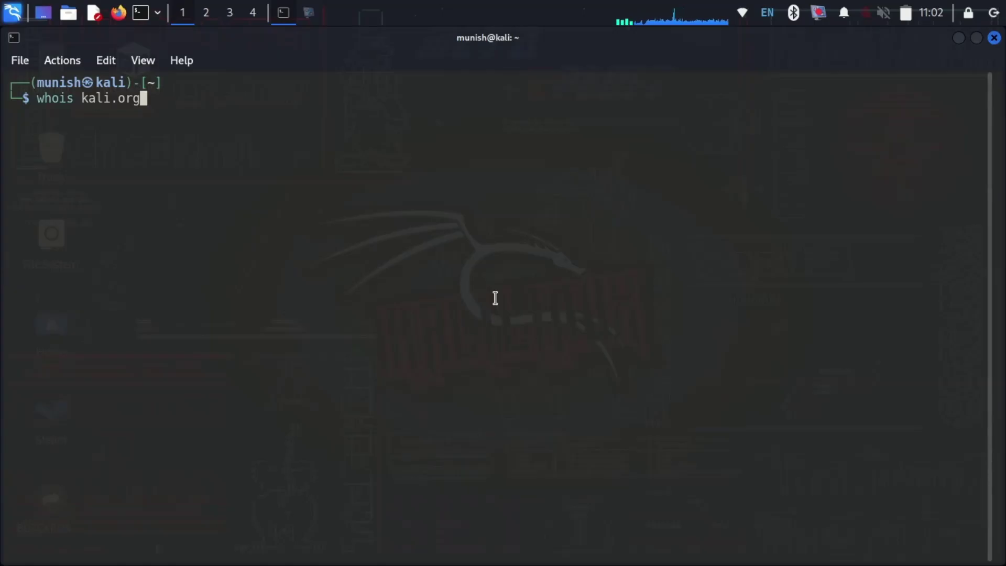
{"action": "key", "text": "Return"}
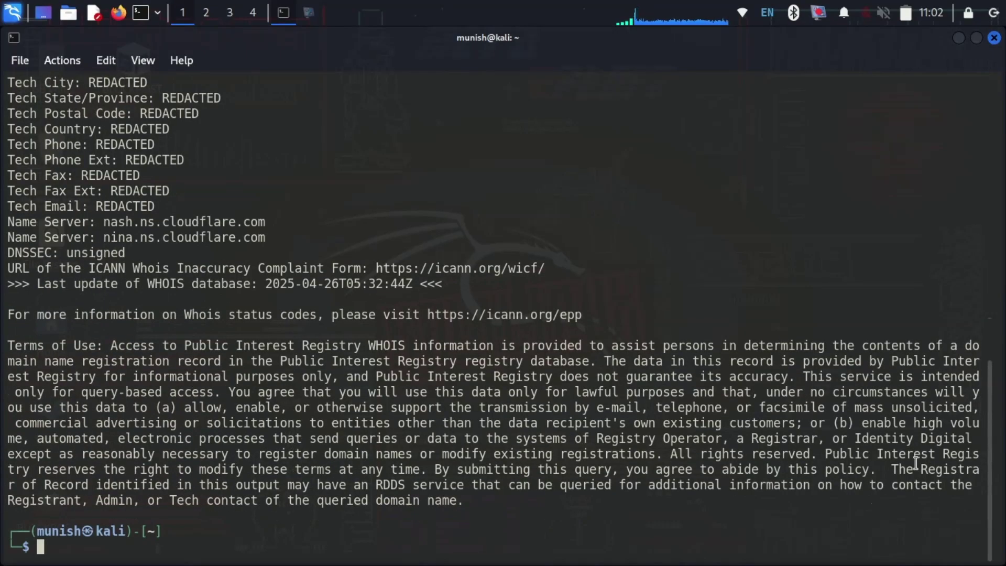
{"action": "mouse_move", "coordinate": [991, 482]}
{"action": "left_mouse_down"}
{"action": "mouse_move", "coordinate": [991, 328]}
{"action": "mouse_move", "coordinate": [973, 225]}
{"action": "left_mouse_up"}
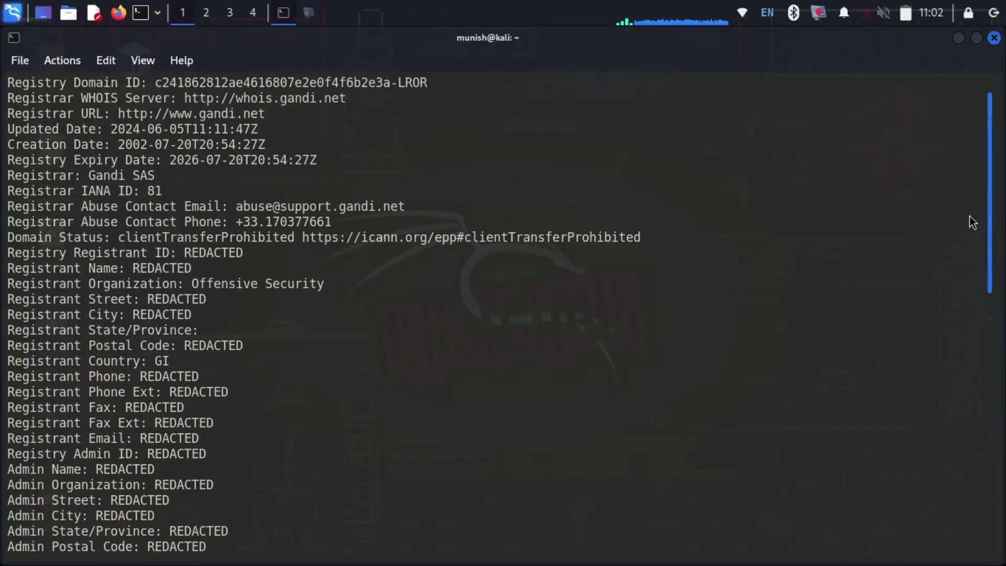
{"action": "left_click_drag", "start_coordinate": [970, 218], "coordinate": [957, 187]}
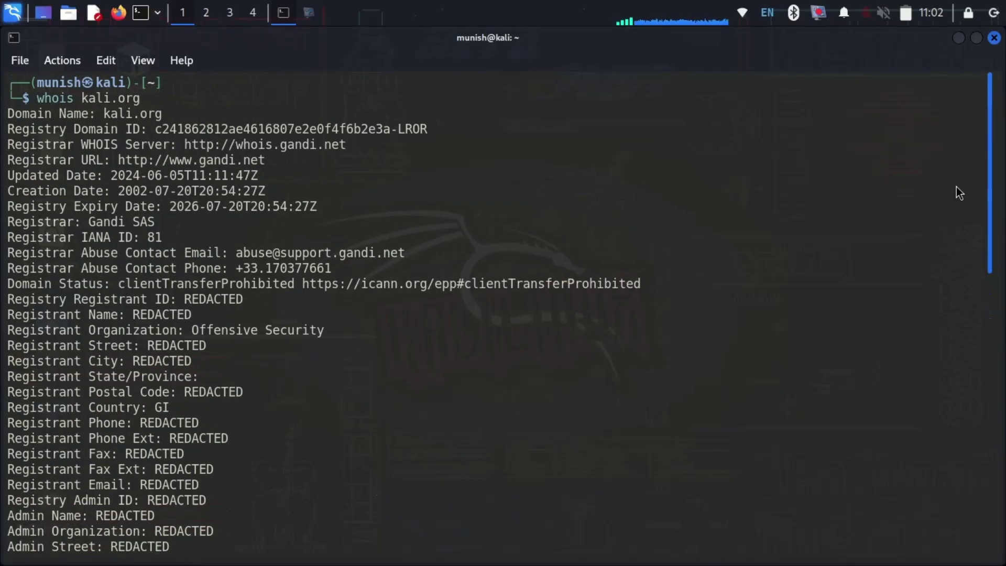
{"action": "key", "text": "ctrl+l"}
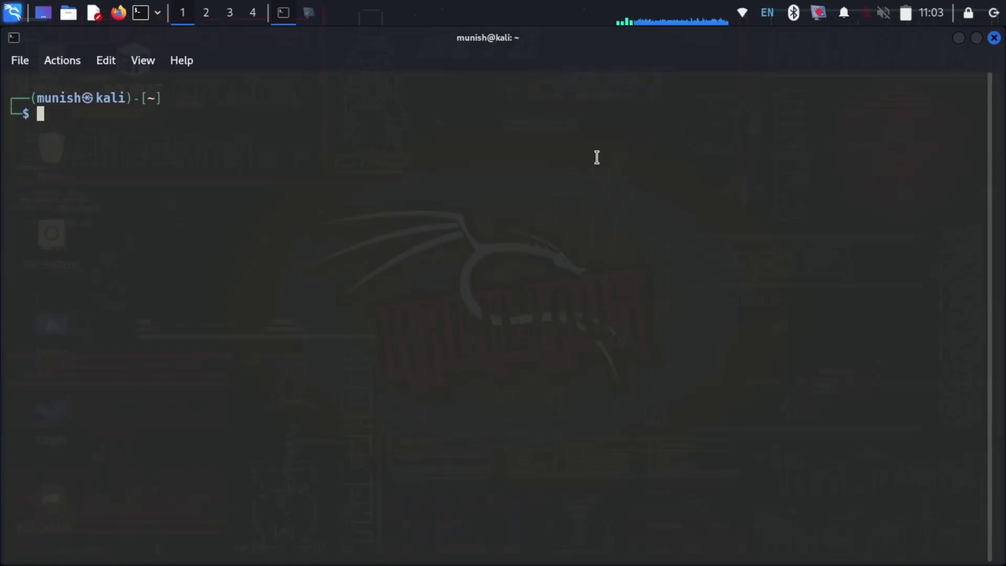
{"action": "type", "text": "dig "}
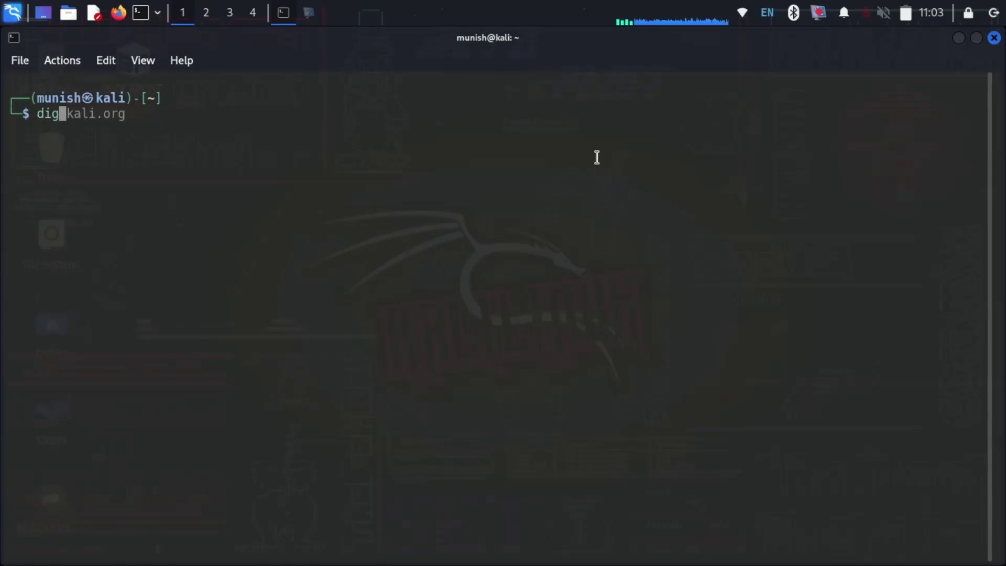
{"action": "type", "text": "kali"}
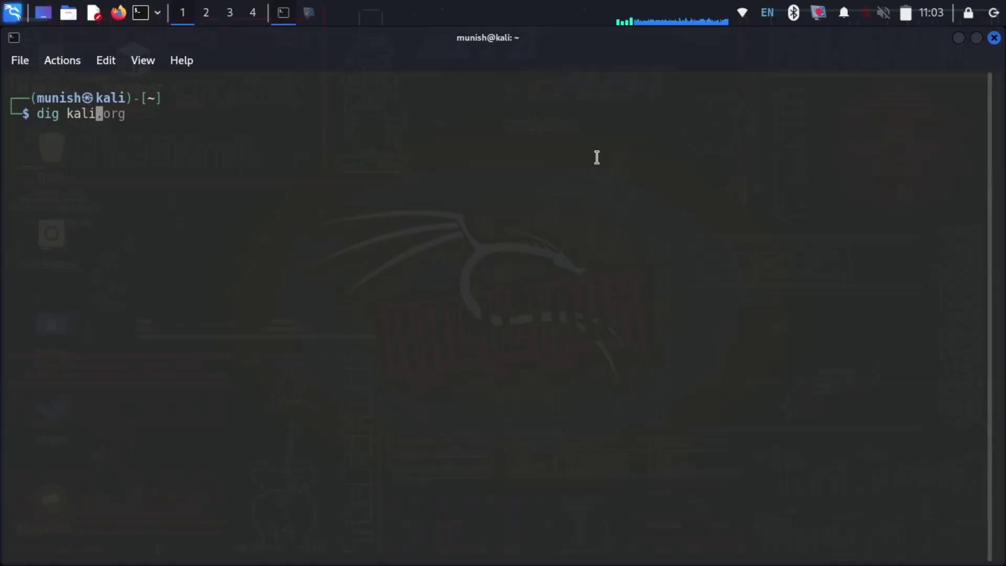
{"action": "type", "text": ".org"}
Step: Query dig kali.org, returning A records 104.18.5.159 and 104.18.4.159
{"action": "key", "text": "Return"}
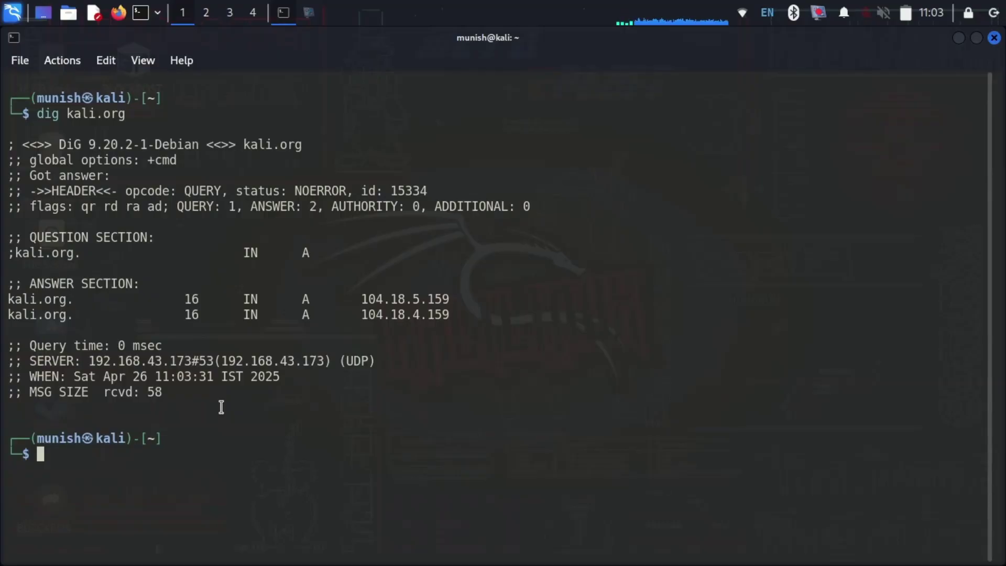
{"action": "type", "text": "cle"}
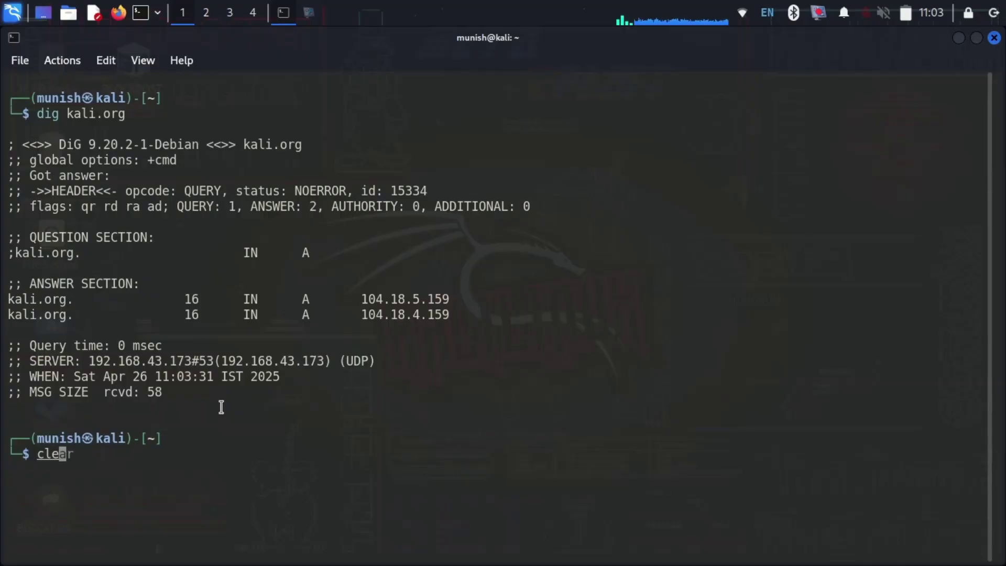
{"action": "type", "text": "ar"}
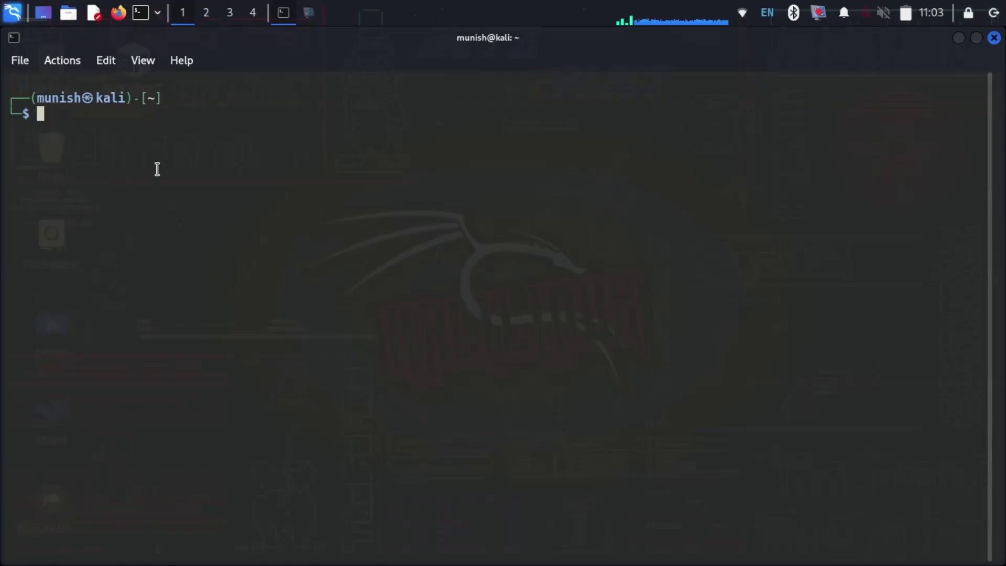
{"action": "type", "text": "tr"}
{"action": "type", "text": "ace"}
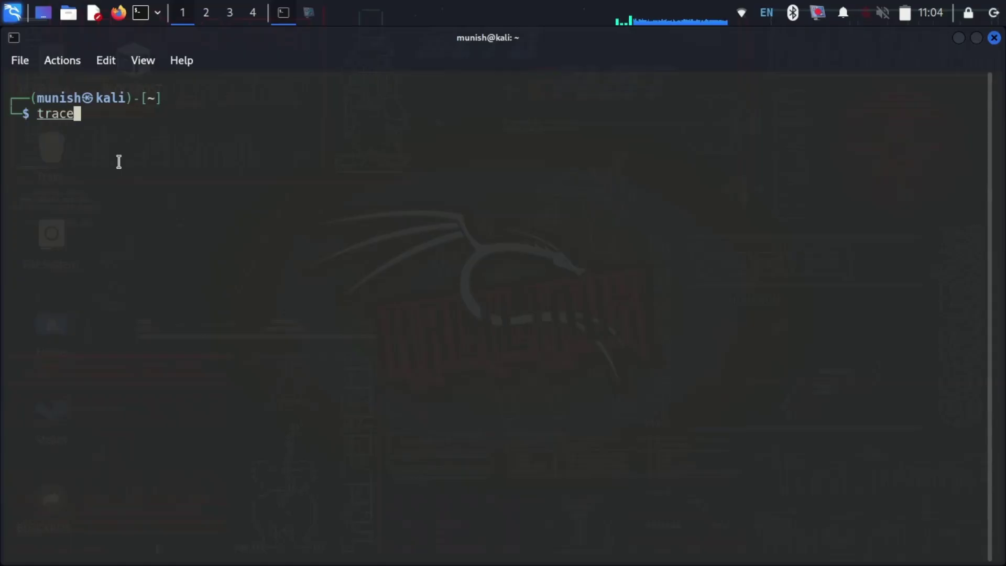
Step: Correct the mistyped command and run traceroute to testphp.vulnweb.com (44.228.249.3)
{"action": "key", "text": "BackSpace"}
{"action": "key", "text": "BackSpace"}
{"action": "key", "text": "BackSpace"}
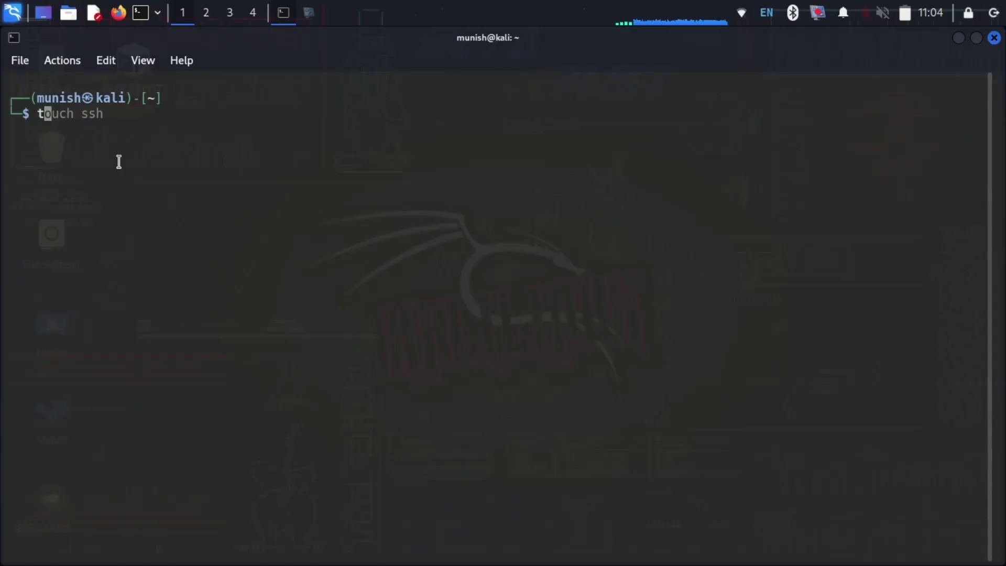
{"action": "type", "text": "race"}
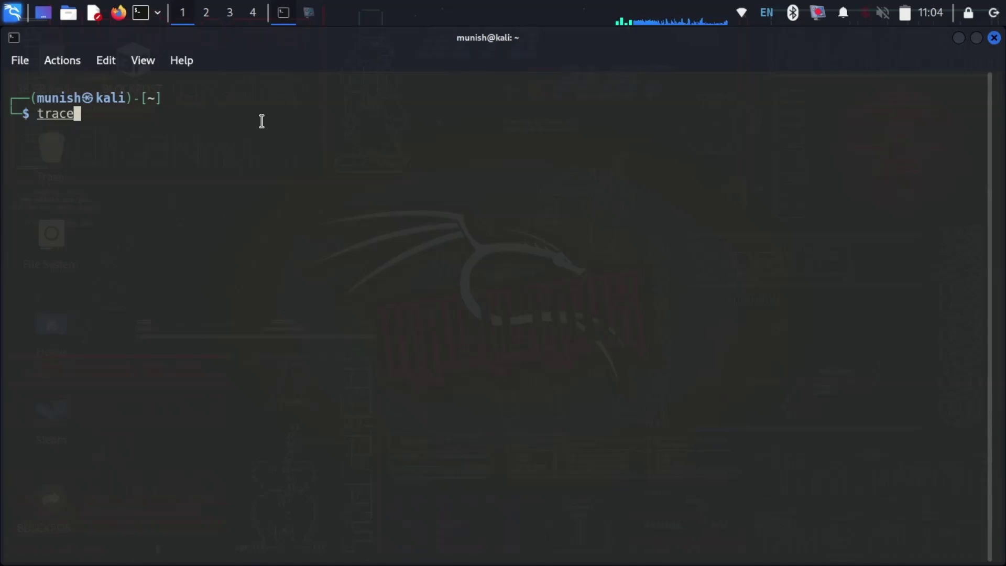
{"action": "type", "text": "route test"}
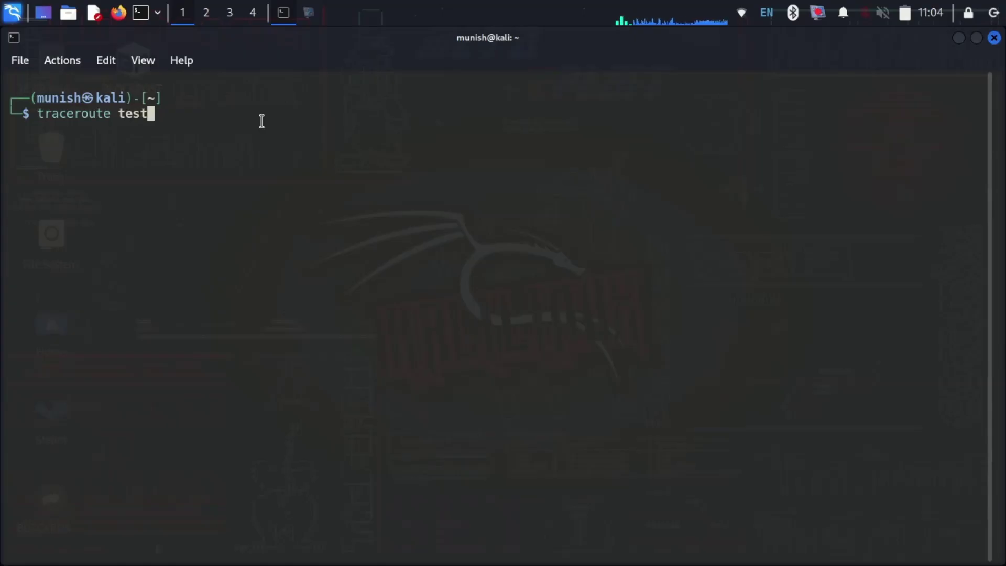
{"action": "type", "text": "ph"}
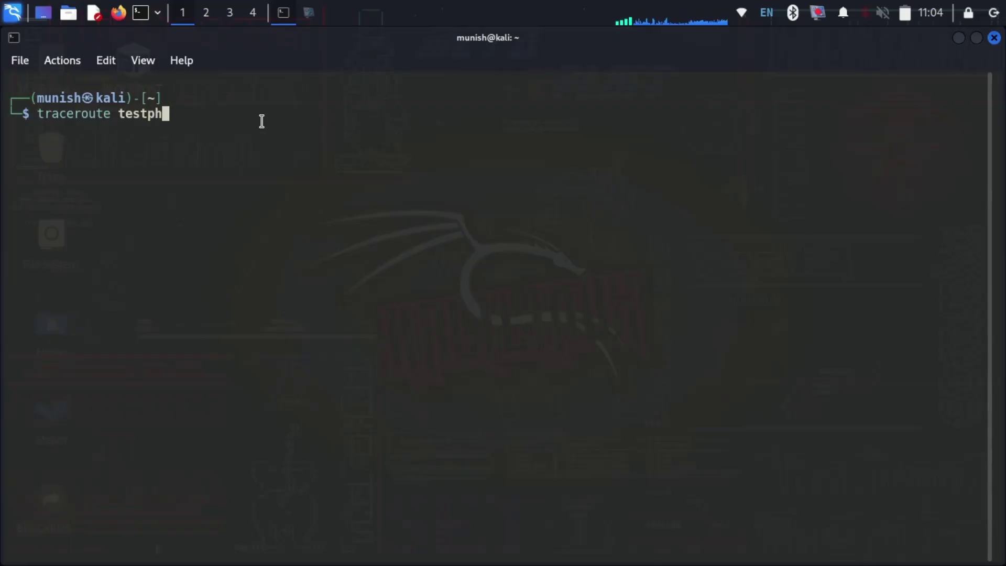
{"action": "type", "text": "p.vul"}
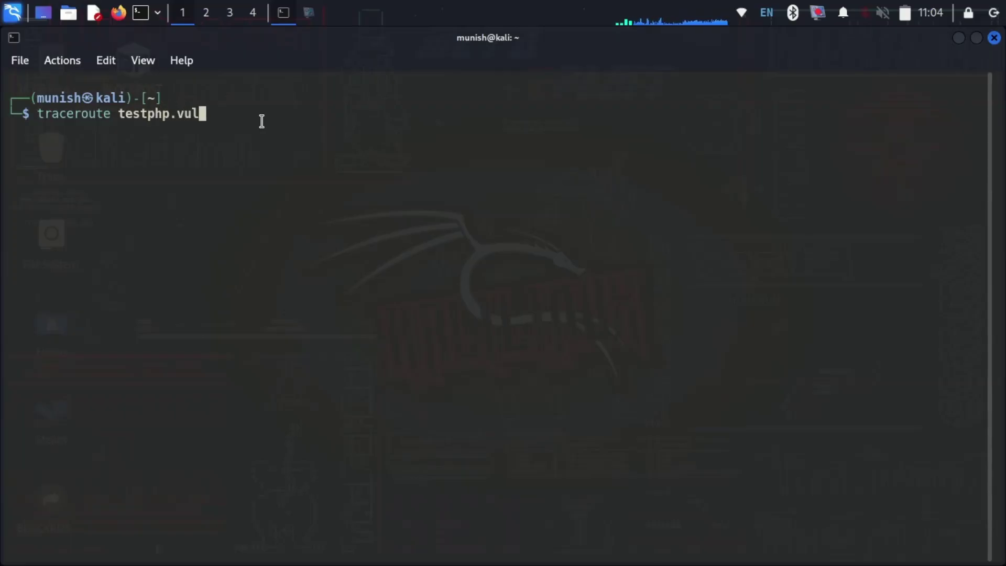
{"action": "type", "text": "nweb.c"}
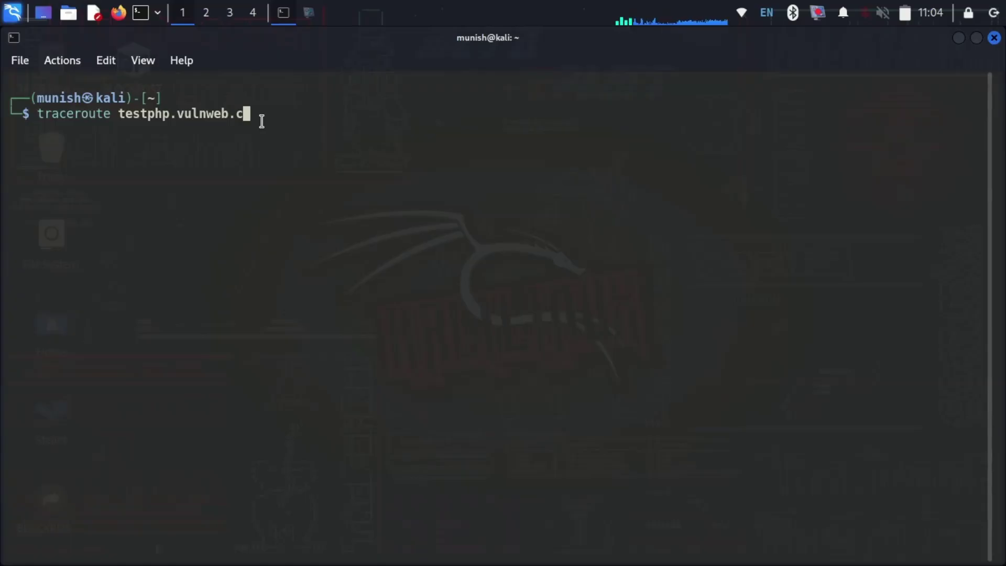
{"action": "type", "text": "om"}
{"action": "key", "text": "Return"}
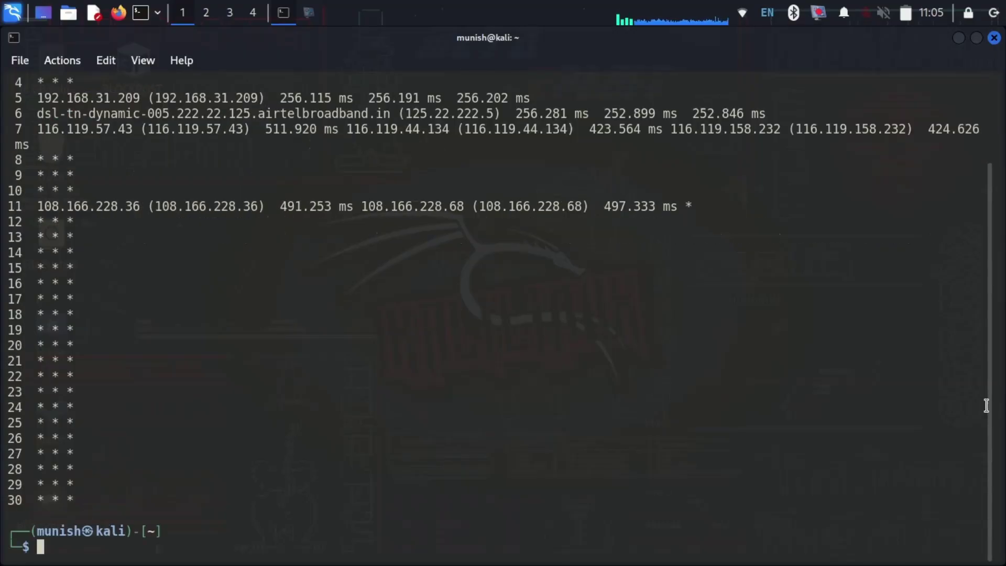
{"action": "scroll", "coordinate": [987, 405], "scroll_direction": "up", "scroll_amount": 3}
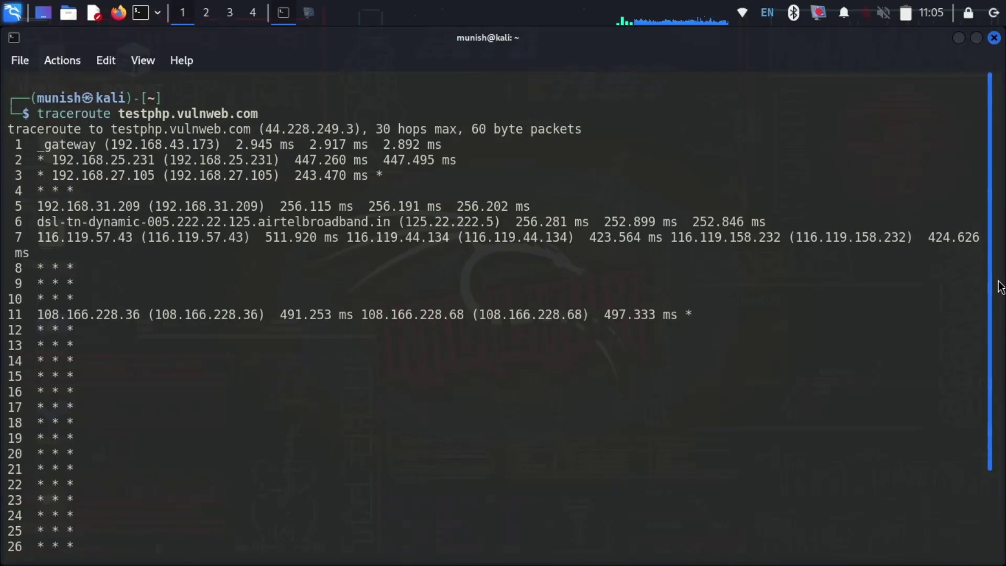
{"action": "scroll", "coordinate": [1000, 315], "scroll_direction": "down", "scroll_amount": 1}
{"action": "scroll", "coordinate": [1001, 370], "scroll_direction": "down", "scroll_amount": 2}
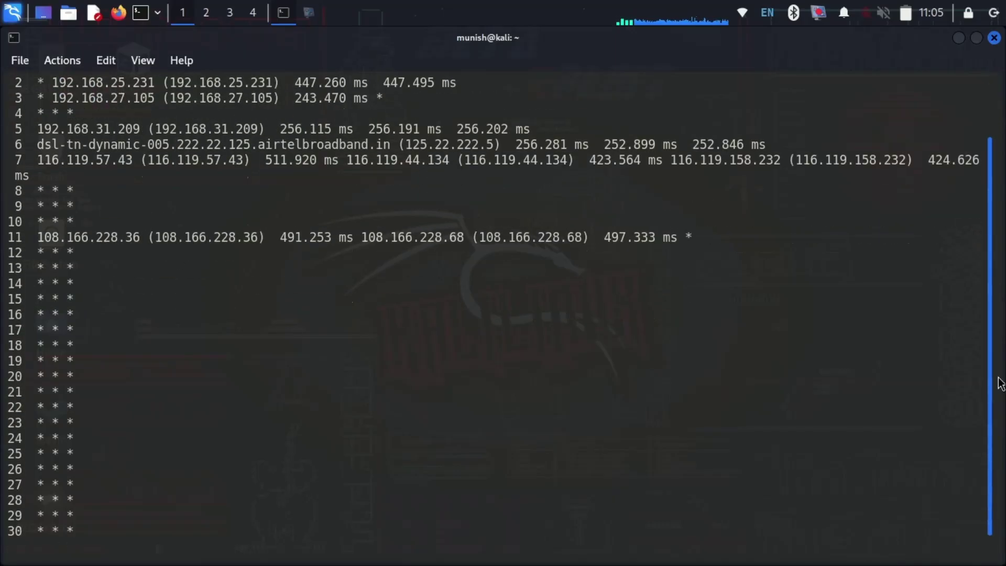
{"action": "scroll", "coordinate": [1000, 383], "scroll_direction": "down", "scroll_amount": 1}
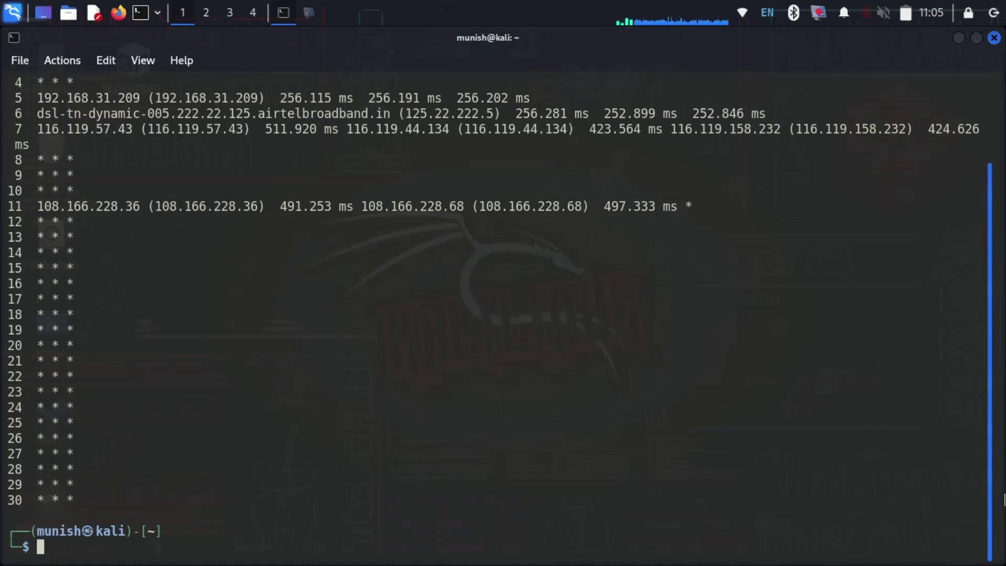
{"action": "scroll", "coordinate": [998, 409], "scroll_direction": "up", "scroll_amount": 1}
{"action": "scroll", "coordinate": [988, 302], "scroll_direction": "up", "scroll_amount": 2}
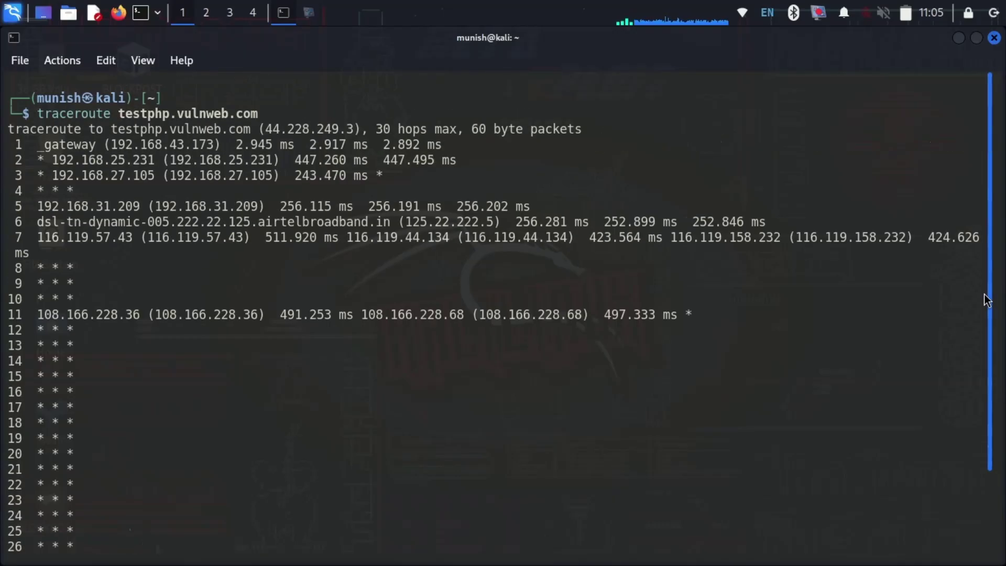
Step: Close the QTerminal window with its title-bar X, revealing the Kali desktop icons
{"action": "left_click", "coordinate": [995, 38]}
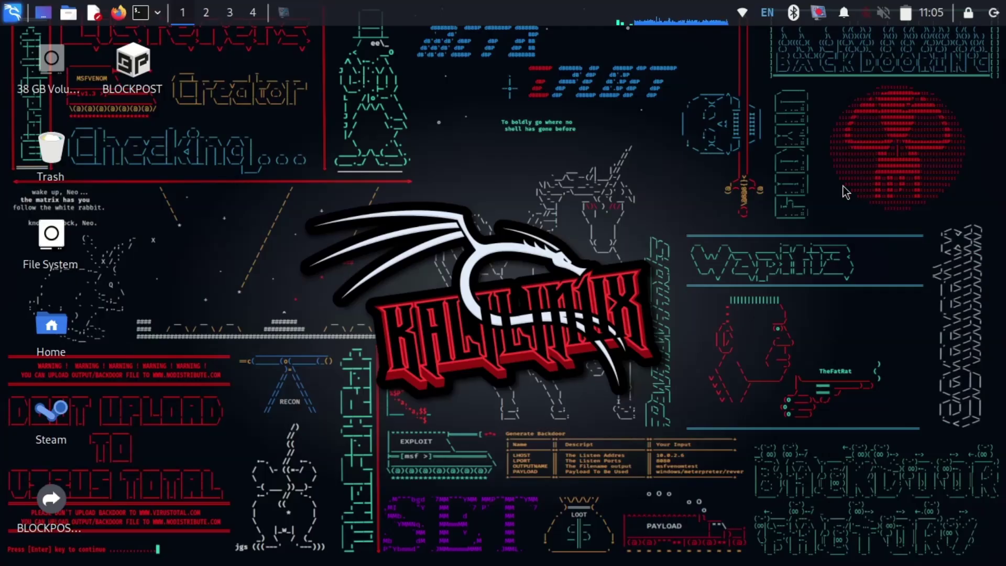